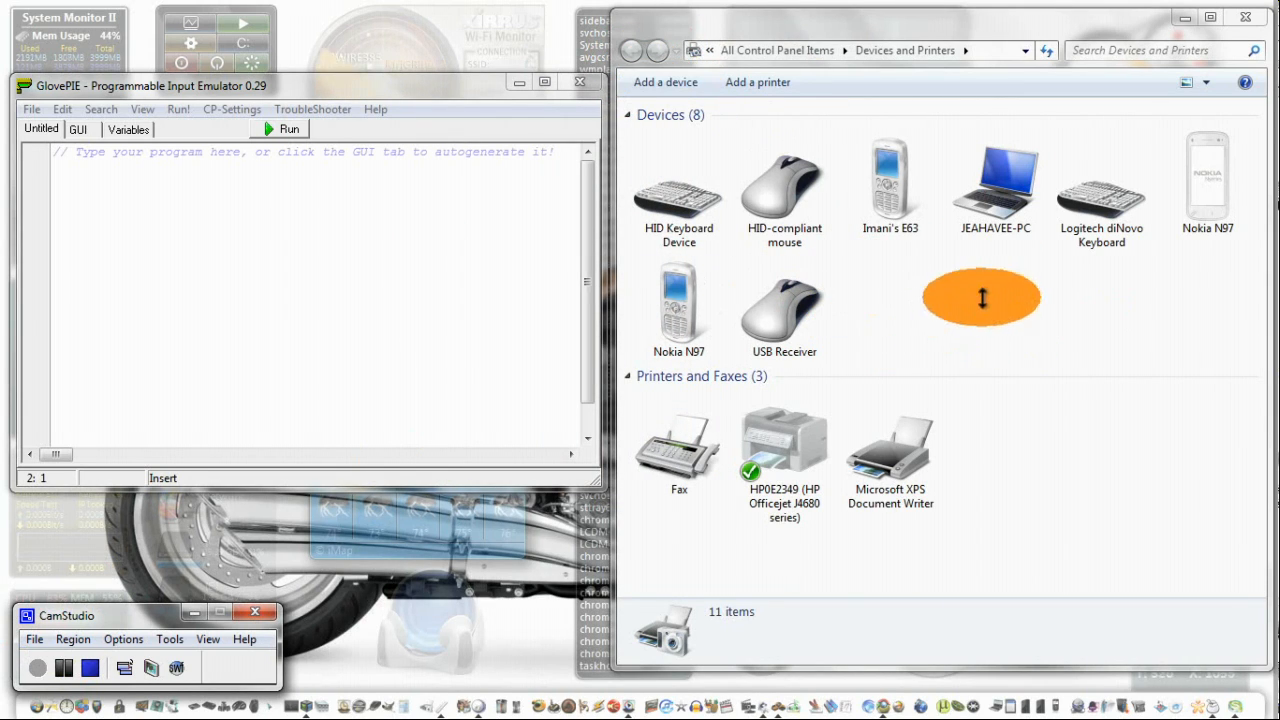
Inspect the existing USB Receiver and E63 phone entries in Devices and Printers.
{"action": "right_click", "coordinate": [884, 307]}
{"action": "right_click", "coordinate": [840, 265]}
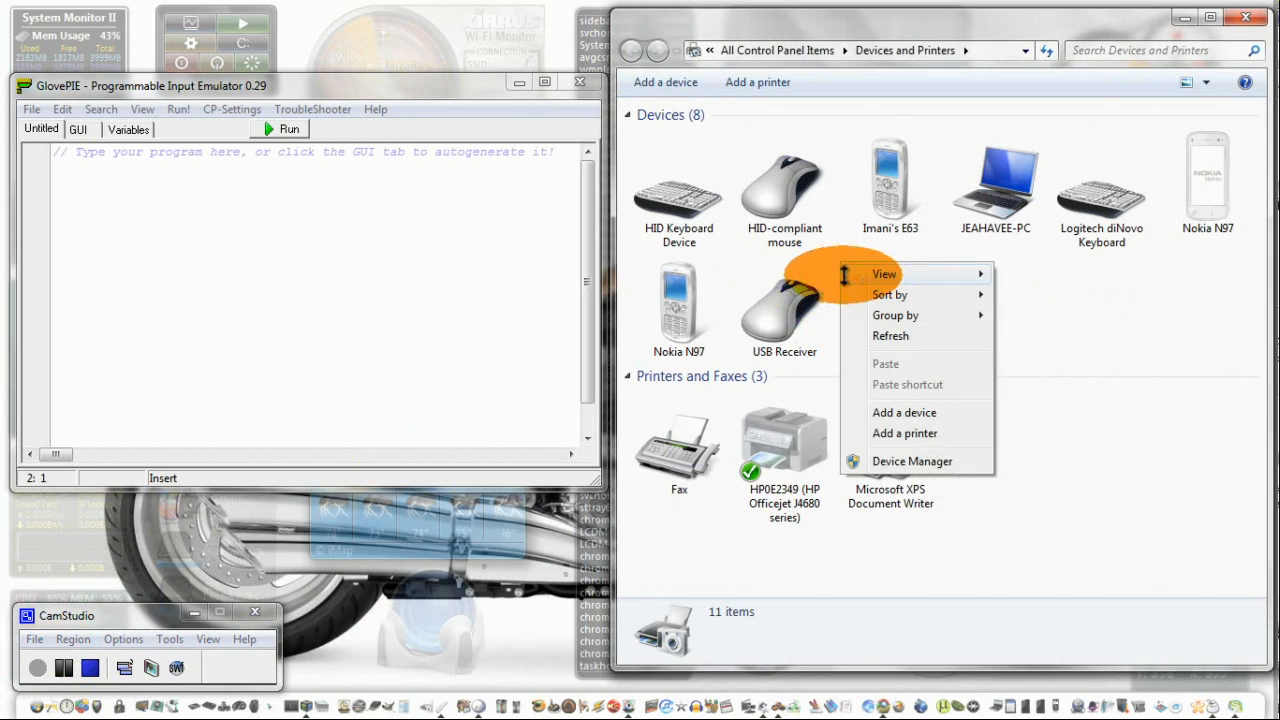
{"action": "left_click", "coordinate": [810, 280]}
{"action": "right_click", "coordinate": [785, 310]}
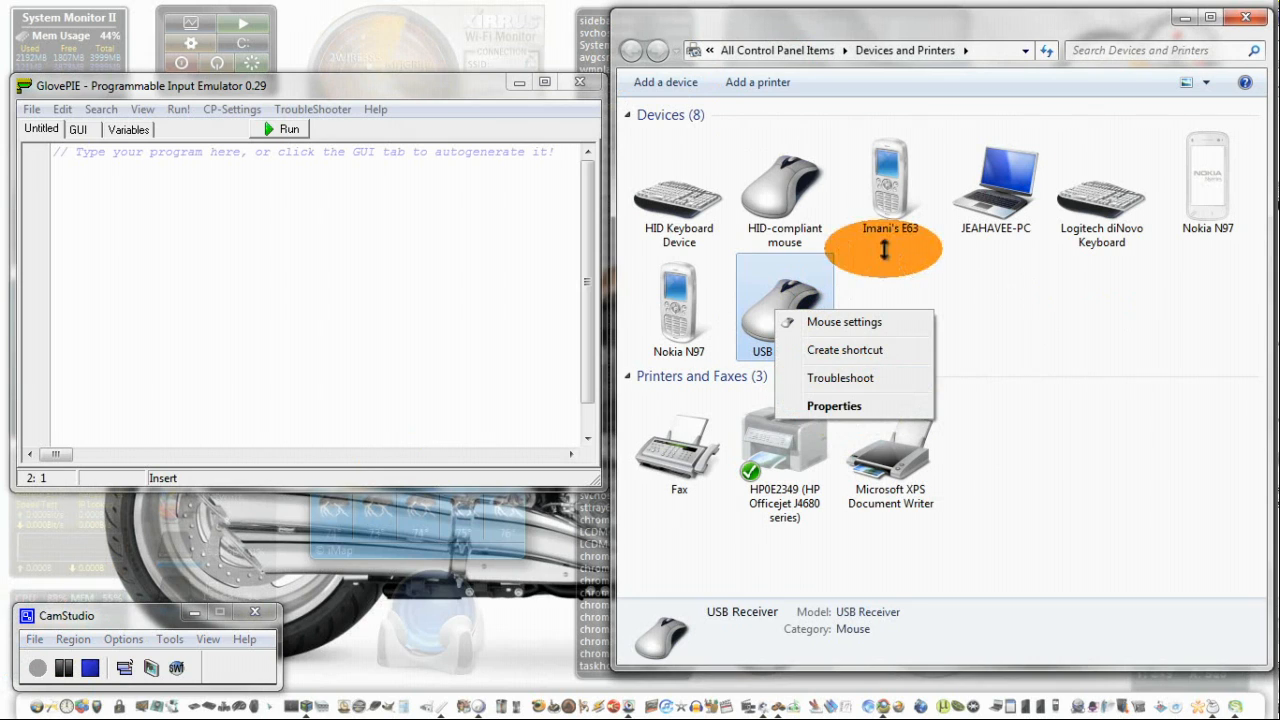
{"action": "left_click", "coordinate": [952, 250]}
{"action": "left_click", "coordinate": [880, 200]}
{"action": "right_click", "coordinate": [872, 207]}
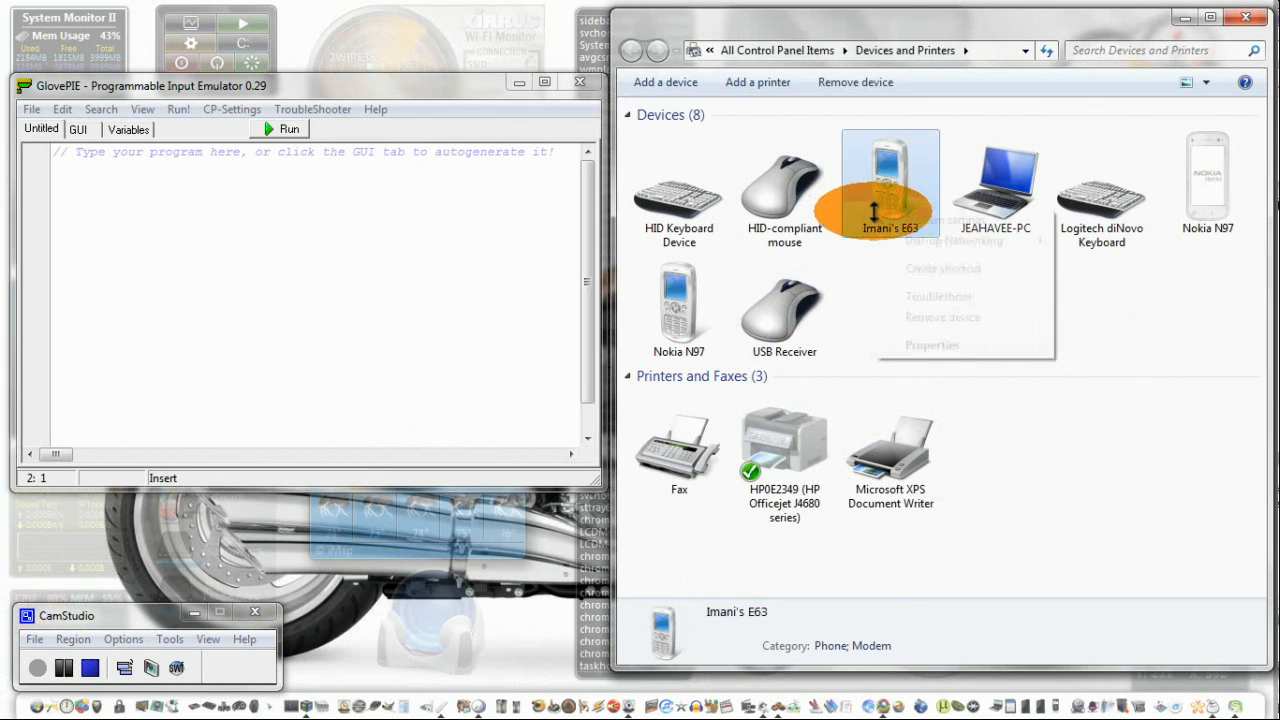
{"action": "left_click", "coordinate": [1110, 298]}
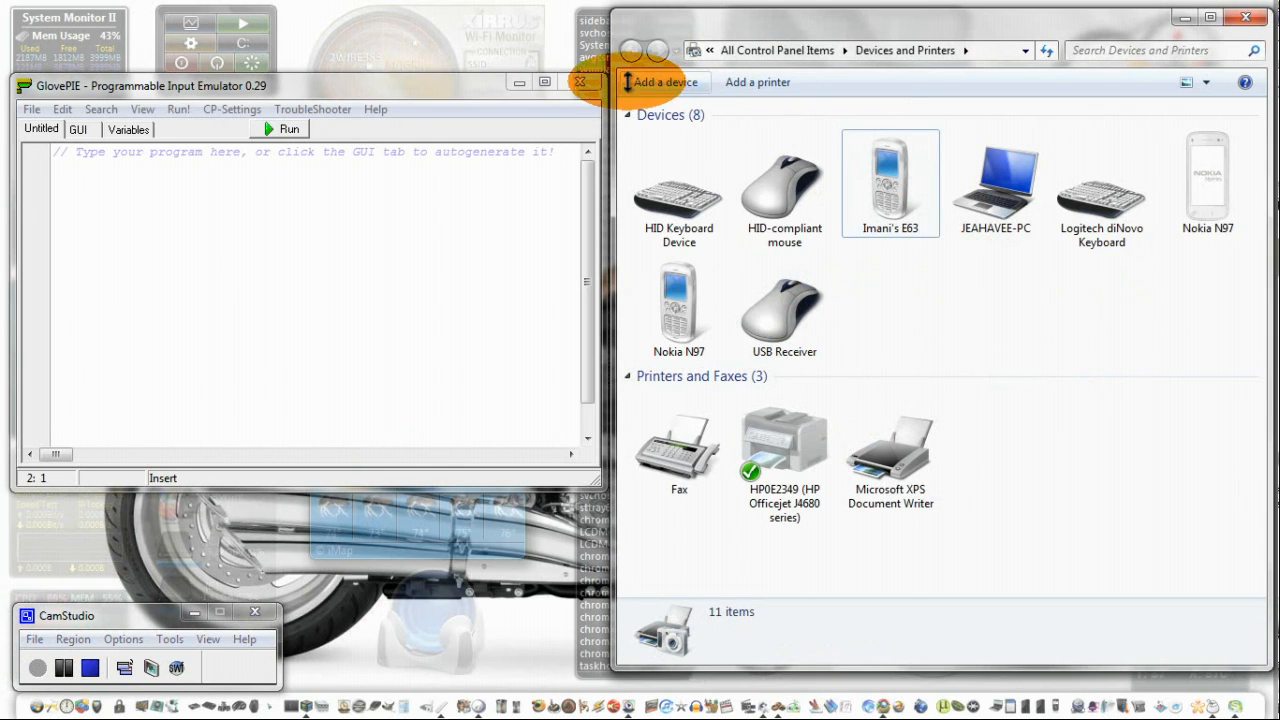
Add the Nintendo RVL-CNT-01 controller and pair it without using a code.
{"action": "left_click", "coordinate": [660, 82]}
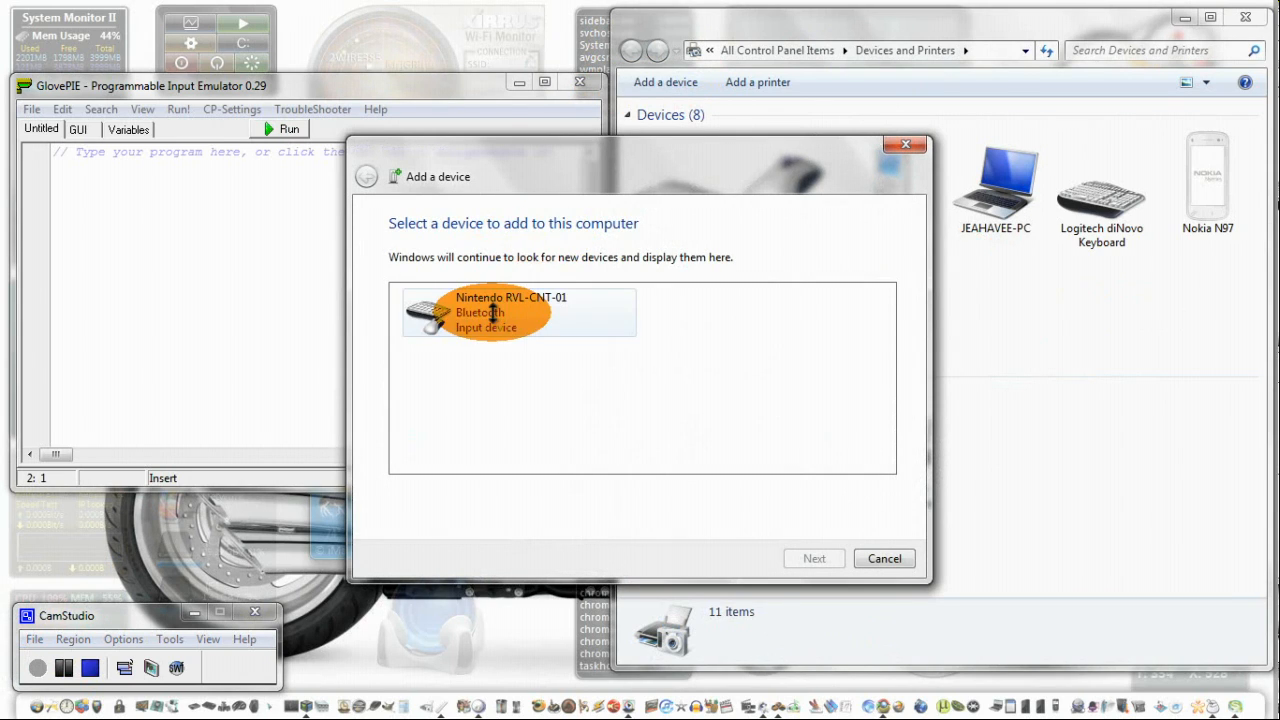
{"action": "left_click", "coordinate": [492, 315]}
{"action": "double_click", "coordinate": [492, 318]}
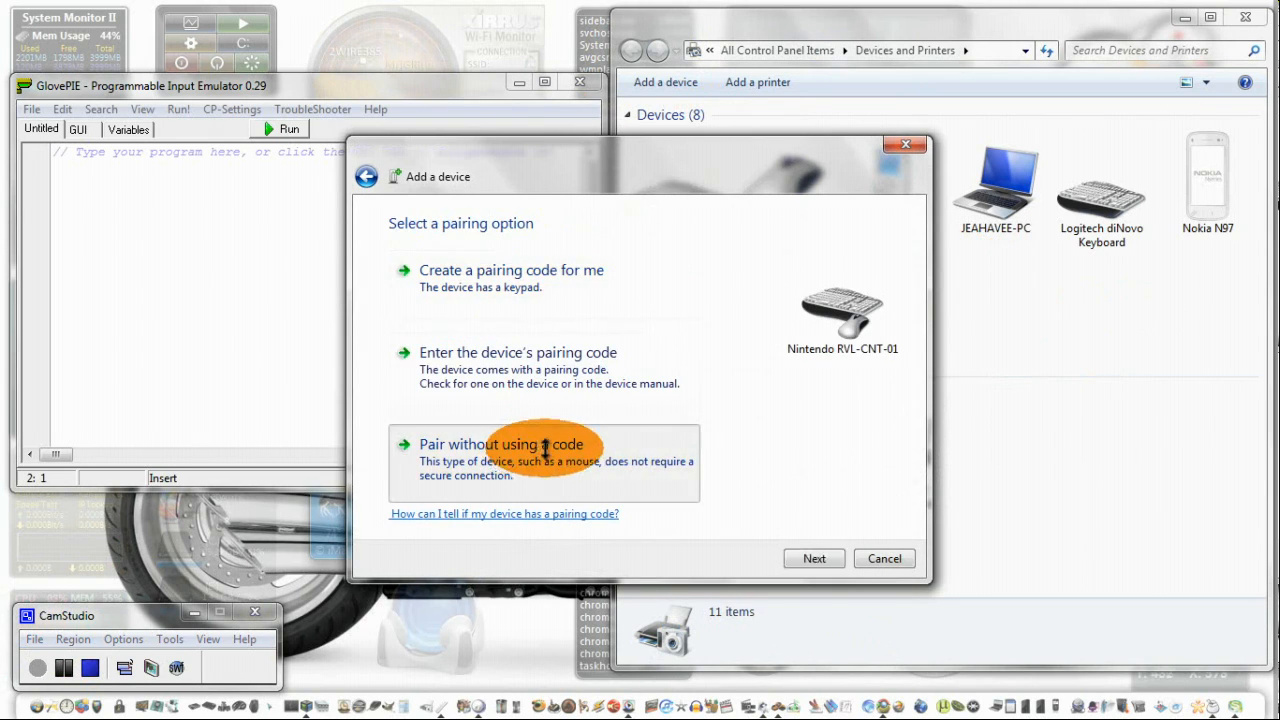
{"action": "left_click", "coordinate": [545, 447]}
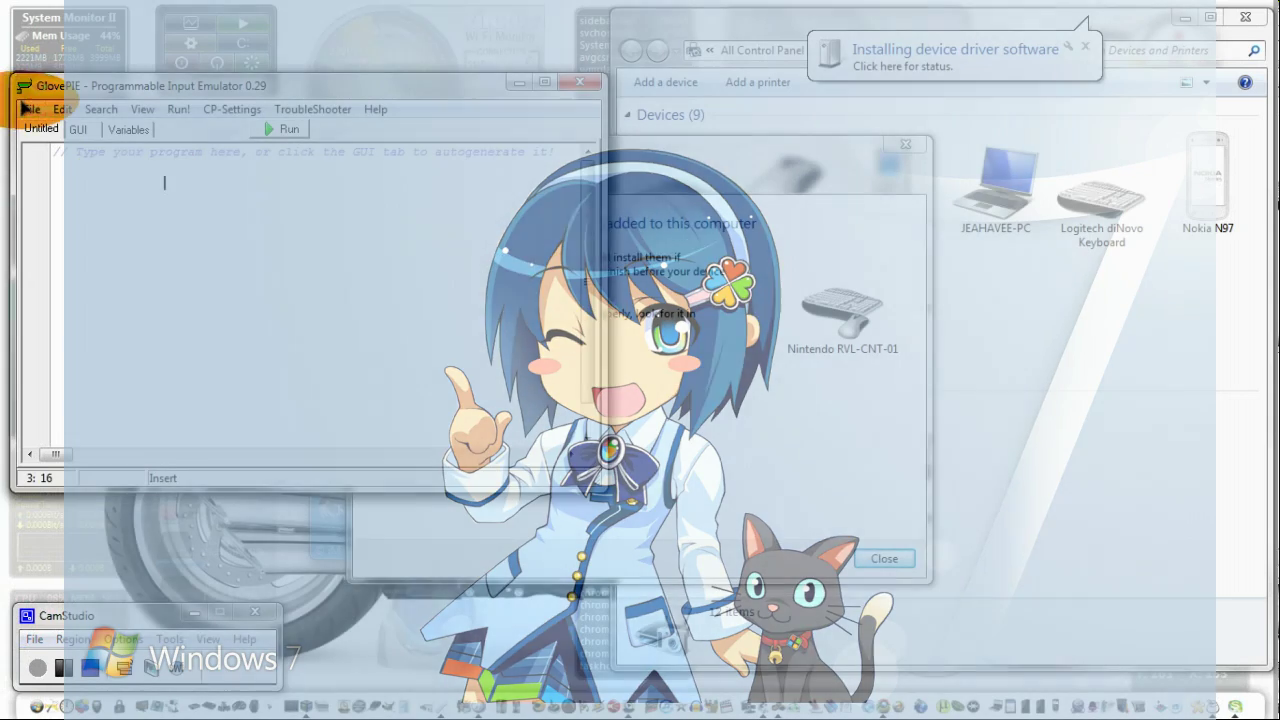
Load the recent GomMii.PIE script and move the Add a device wizard aside.
{"action": "left_click", "coordinate": [31, 109]}
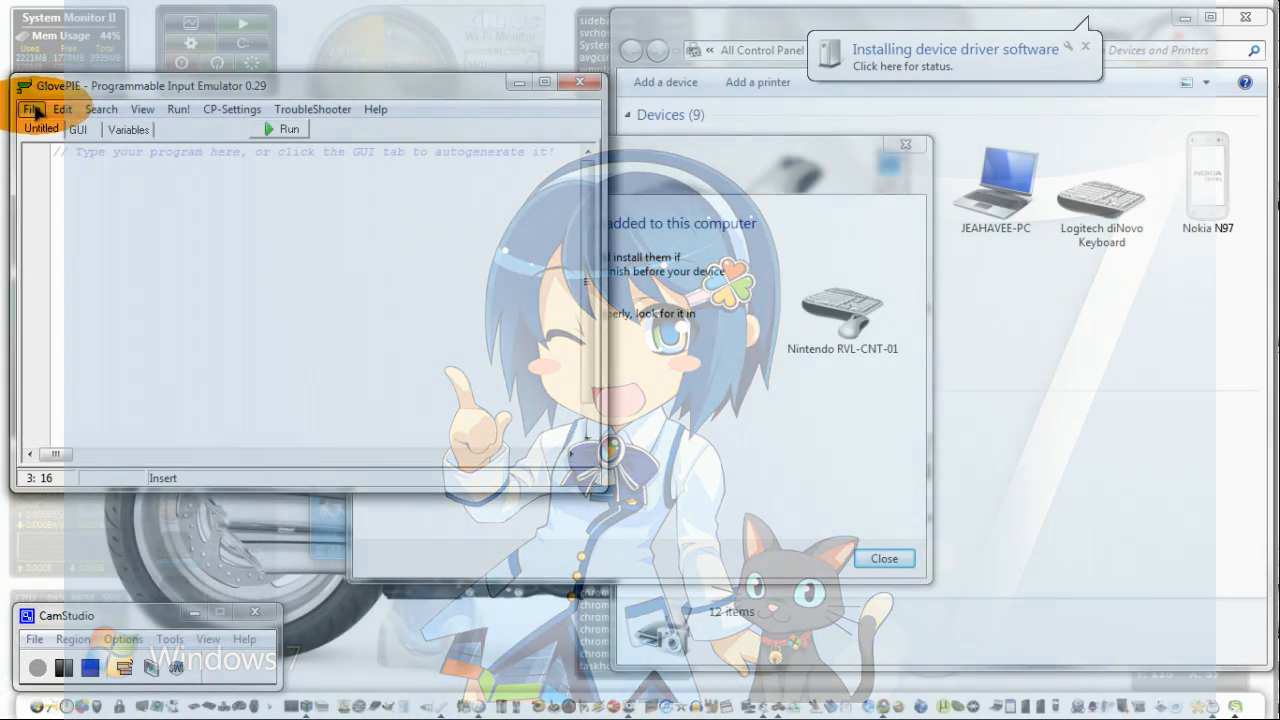
{"action": "mouse_move", "coordinate": [58, 165]}
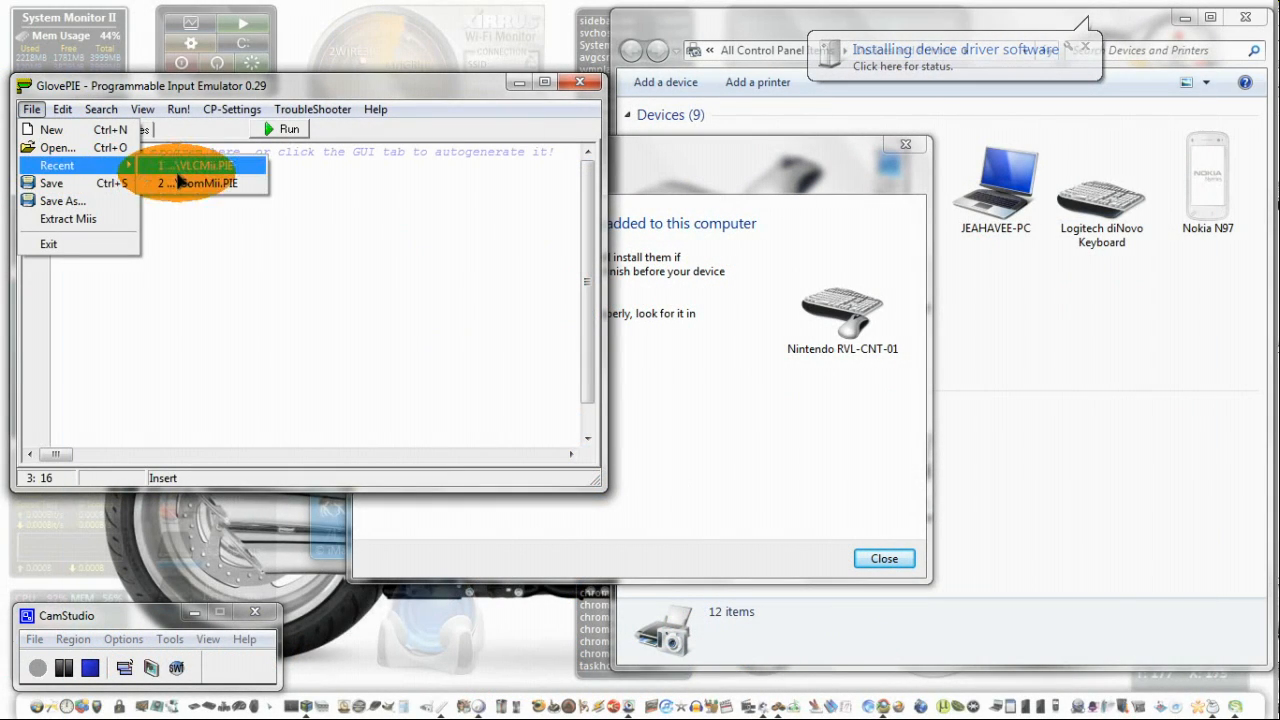
{"action": "left_click", "coordinate": [183, 185]}
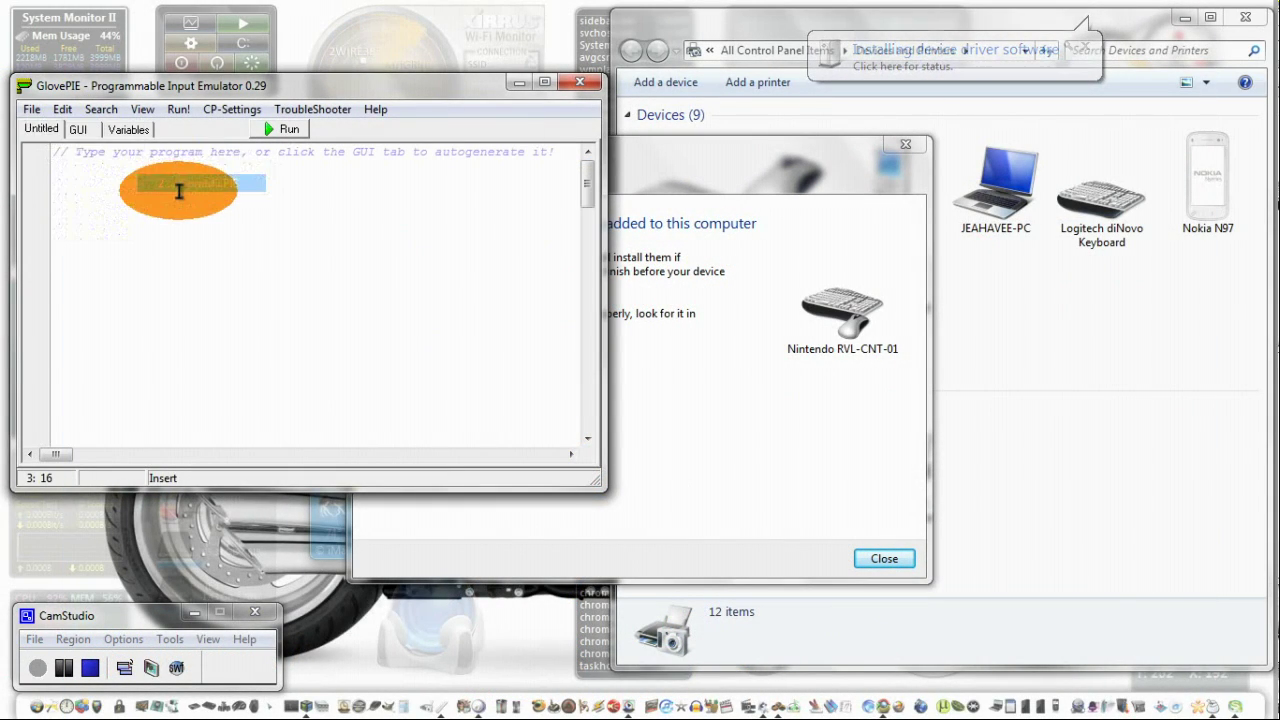
{"action": "left_click", "coordinate": [805, 468]}
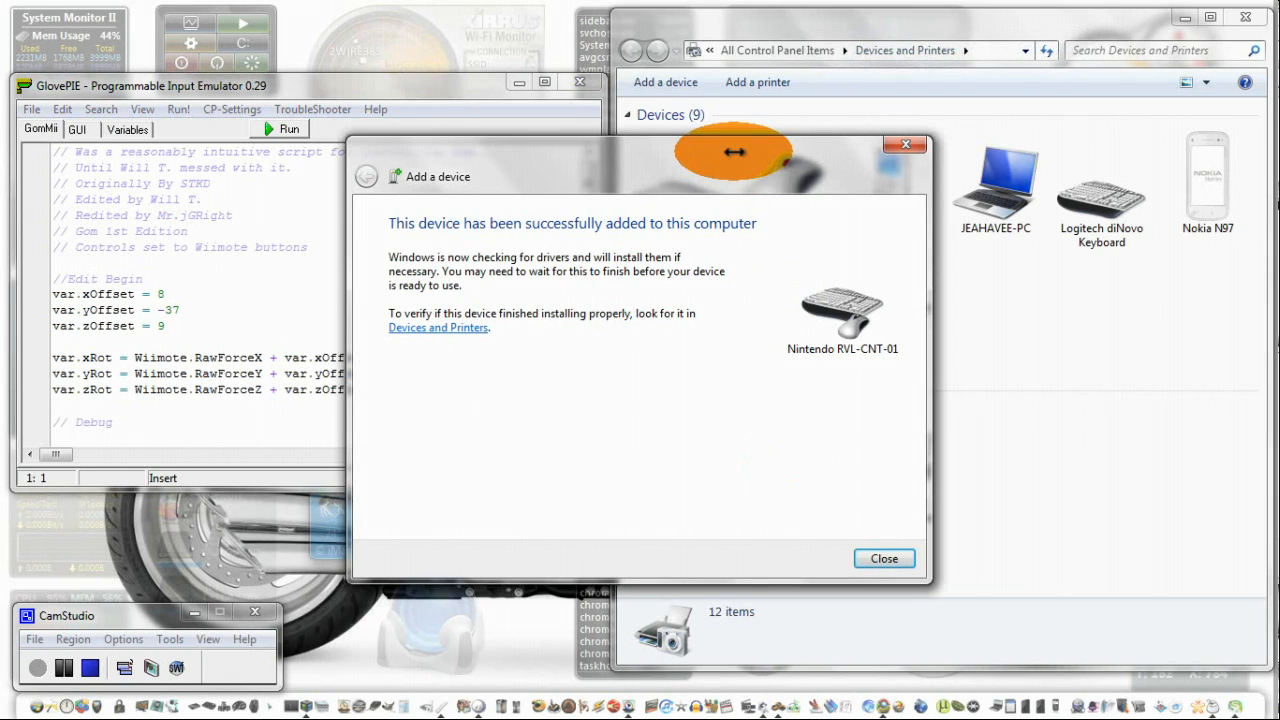
{"action": "left_click_drag", "start_coordinate": [734, 152], "coordinate": [626, 247]}
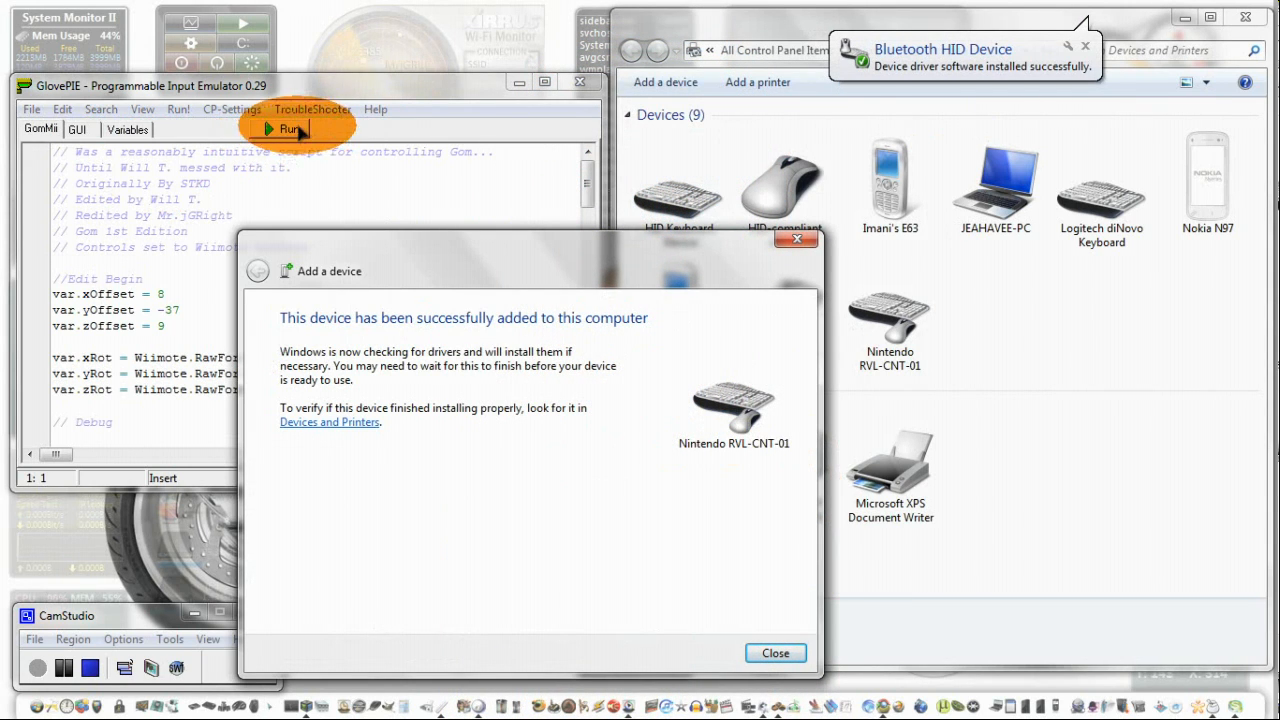
Run the GomMii script so live Wiimote X, Y, Z rotation values appear.
{"action": "left_click", "coordinate": [392, 118]}
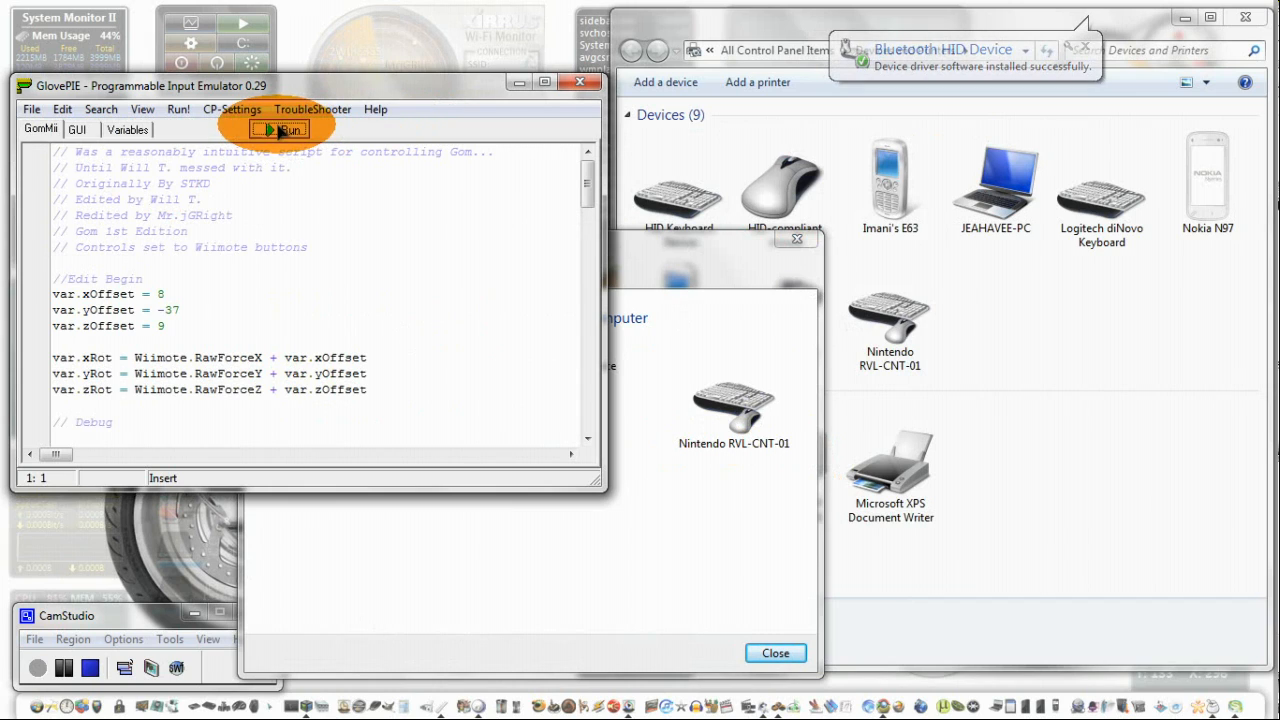
{"action": "left_click", "coordinate": [283, 130]}
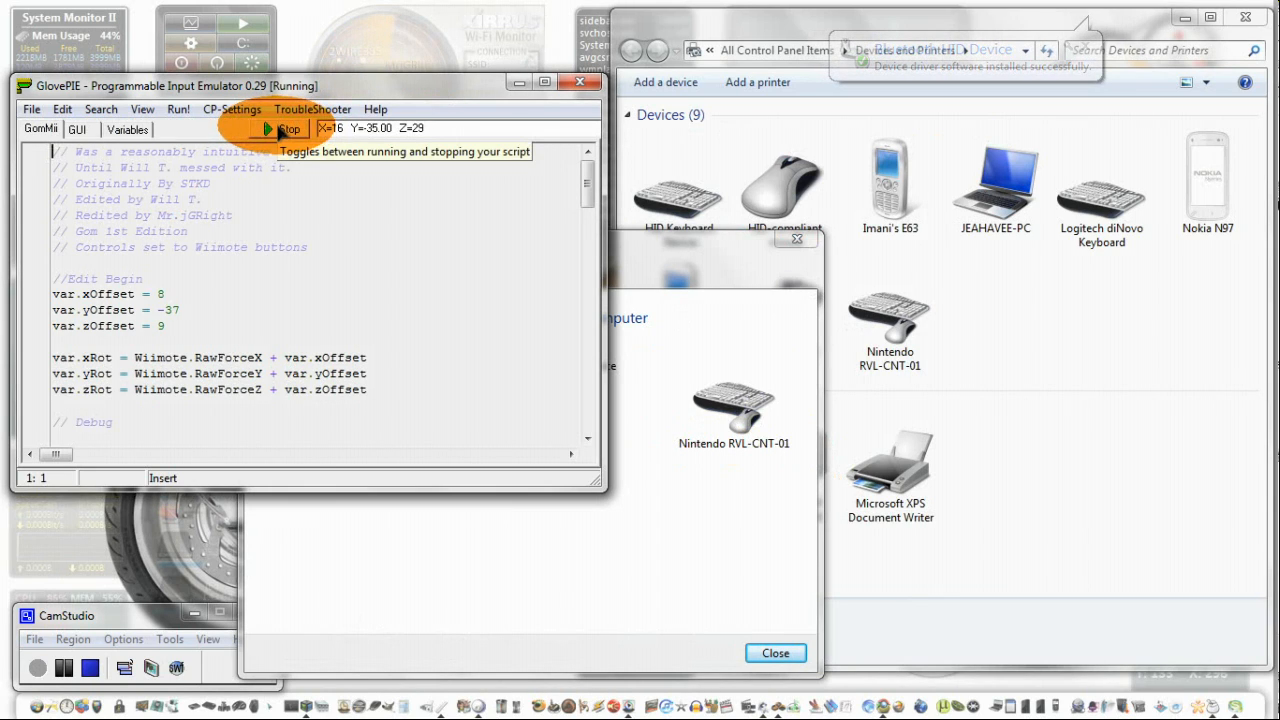